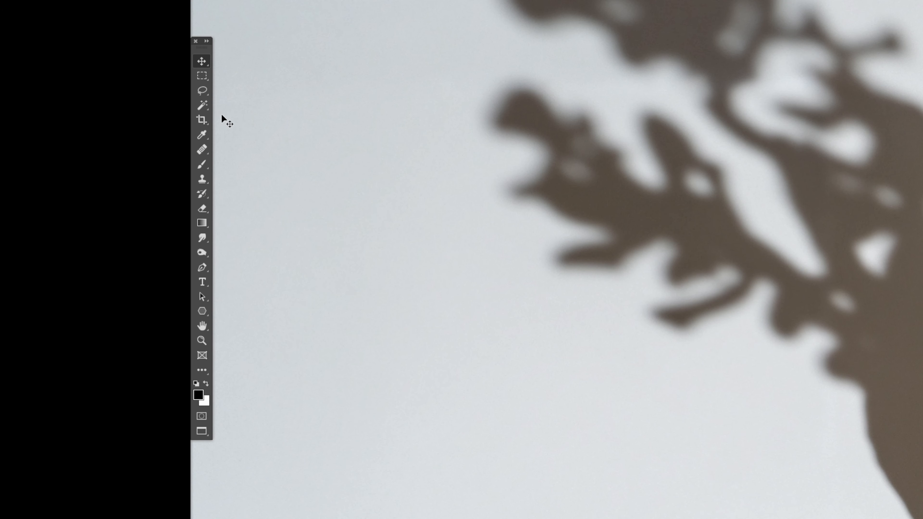
click(7, 156)
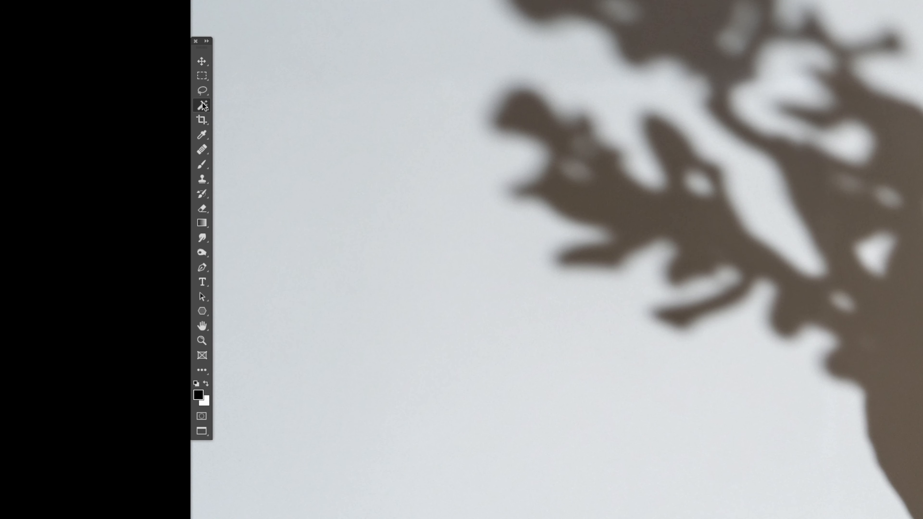
click(207, 108)
click(240, 105)
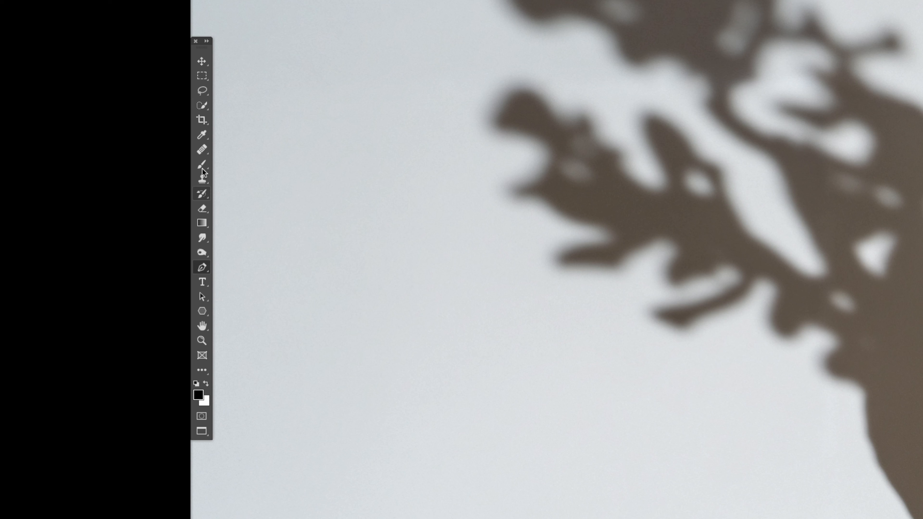
- Outline the potted plant with the Magnetic Lasso, copy it to a new layer and show that layer alone
click(202, 91)
click(237, 110)
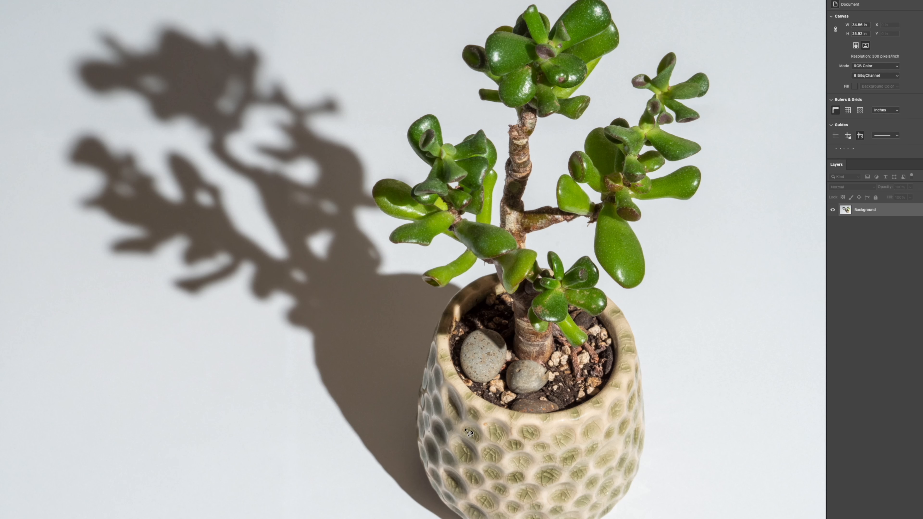
click(420, 467)
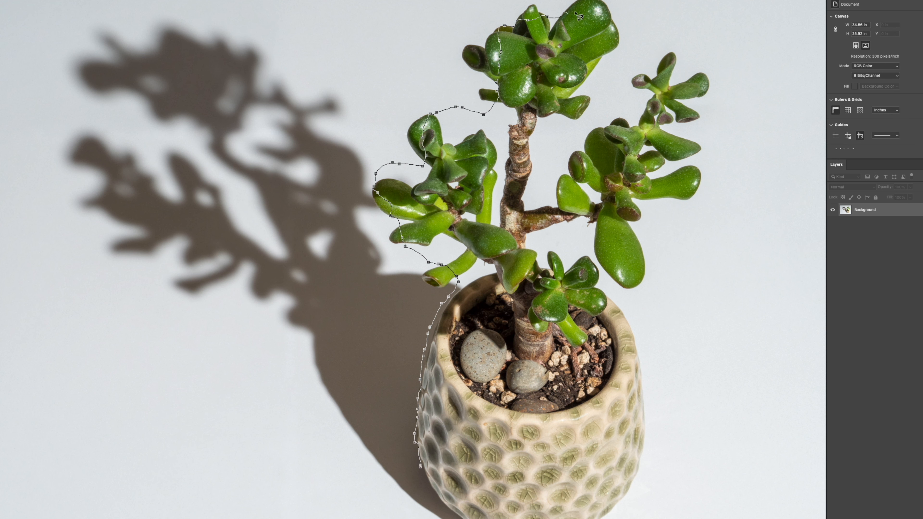
click(421, 467)
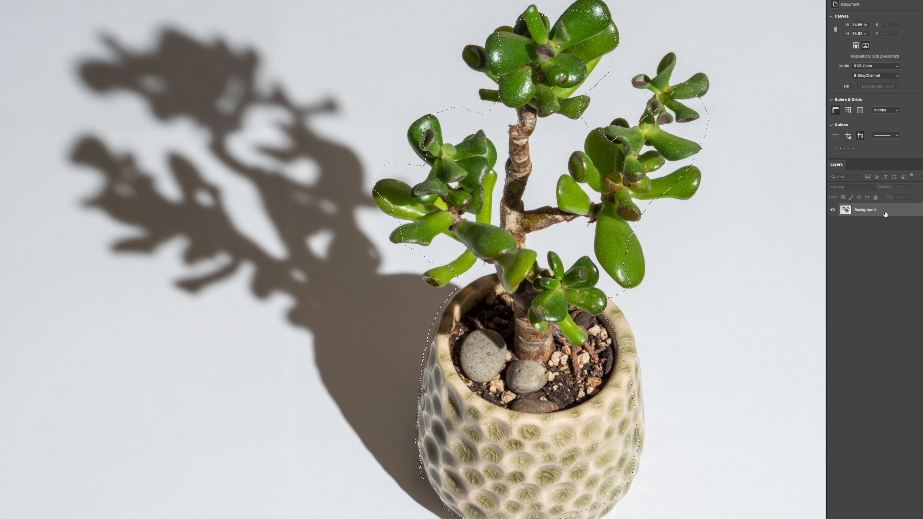
key(ctrl+j)
alt+click(833, 211)
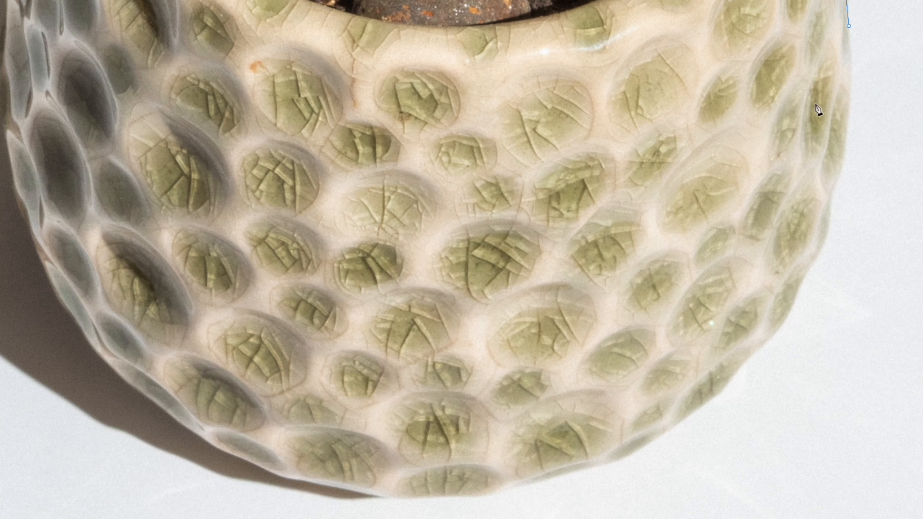
- Trace the outer contour of the pot, leaves and small branch clusters with a Pen tool path
mouse_move(849, 21)
mouse_down()
mouse_move(766, 342)
mouse_move(507, 489)
mouse_move(294, 483)
mouse_up()
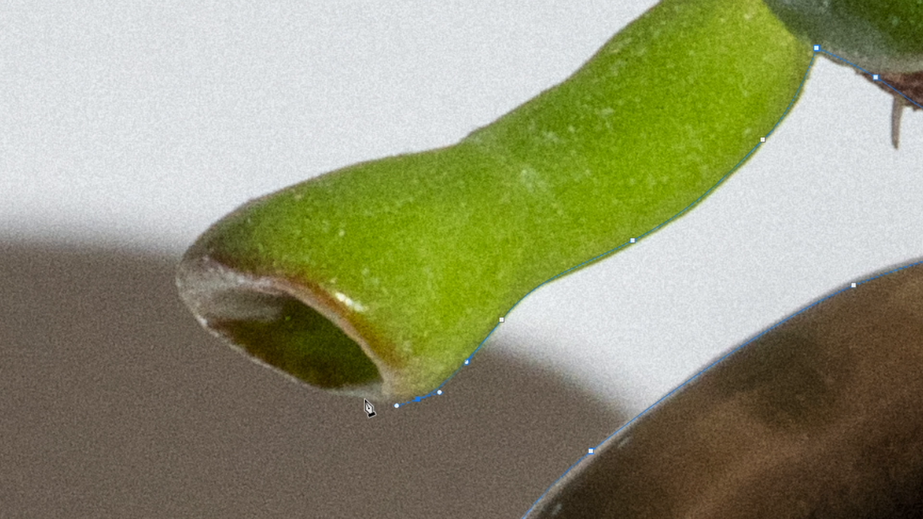
click(270, 373)
click(179, 269)
click(258, 200)
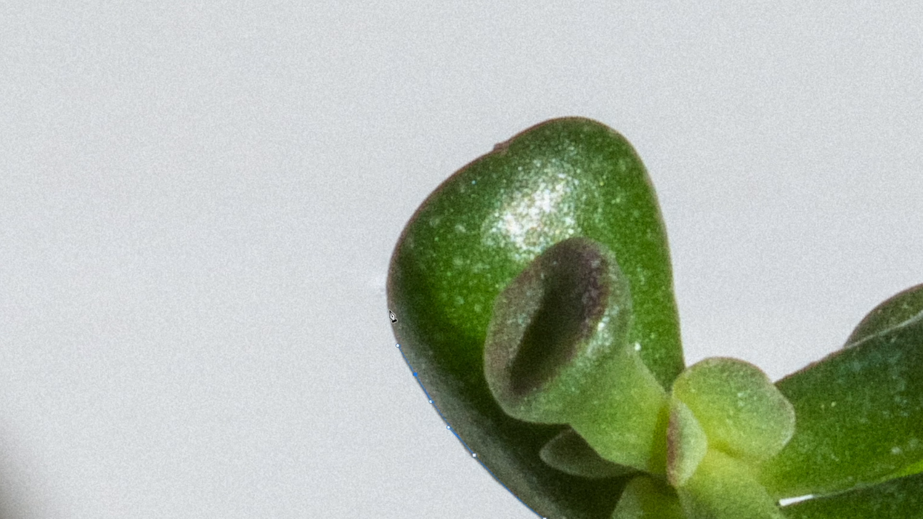
click(420, 208)
click(558, 119)
click(633, 148)
click(665, 231)
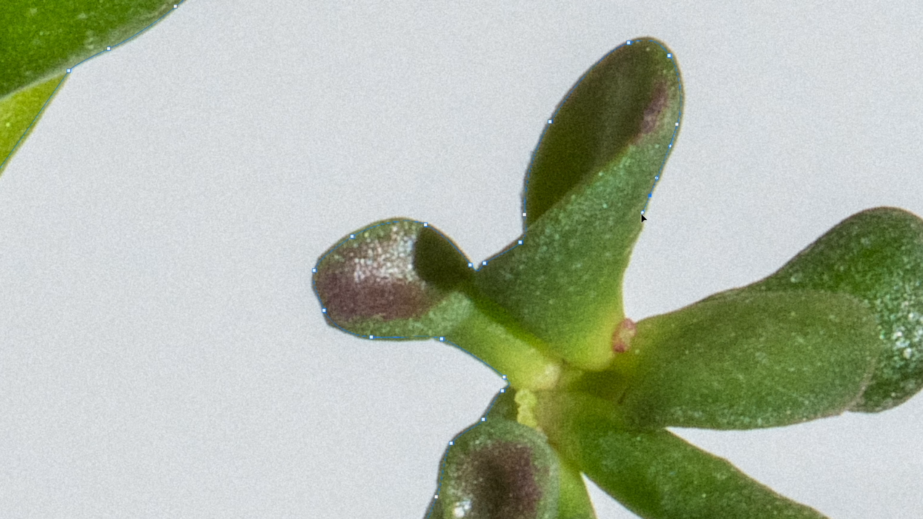
click(641, 324)
click(712, 302)
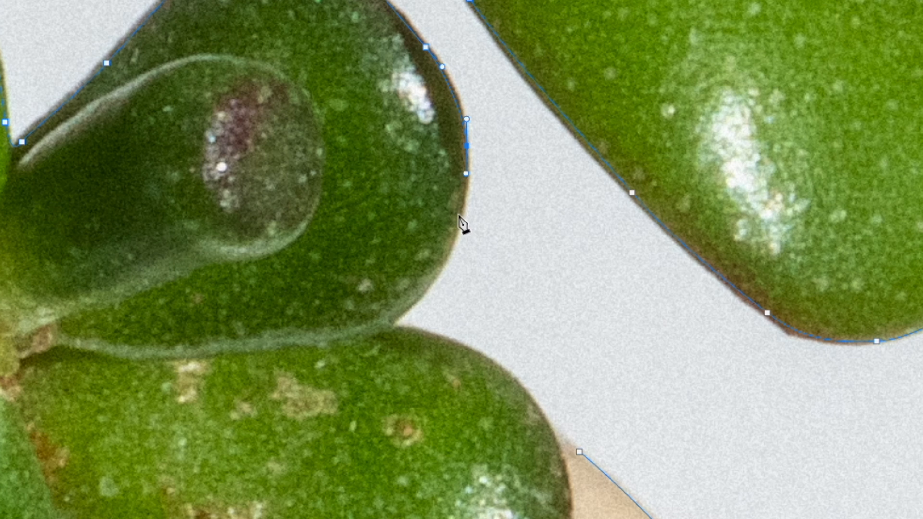
drag(540, 411, 547, 424)
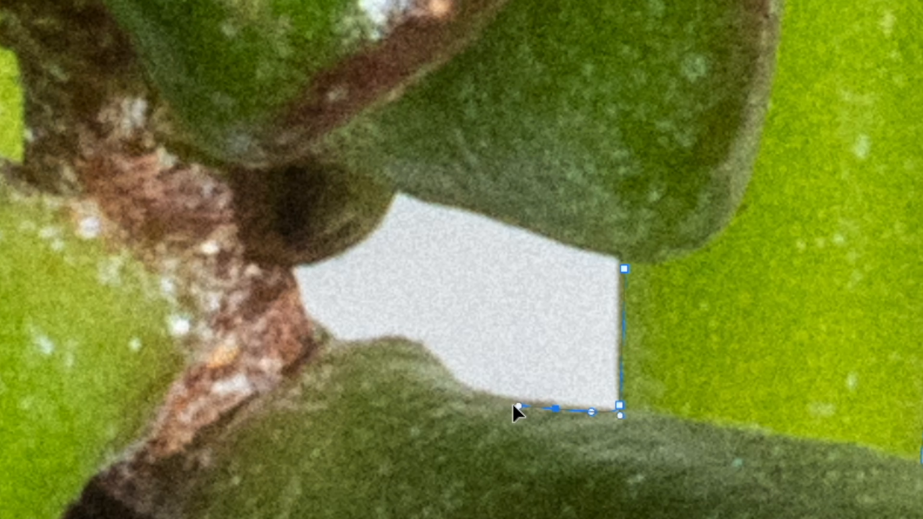
- Trace the small background gaps enclosed between the leaves and stems with further closed Pen paths
click(439, 374)
click(288, 264)
click(392, 186)
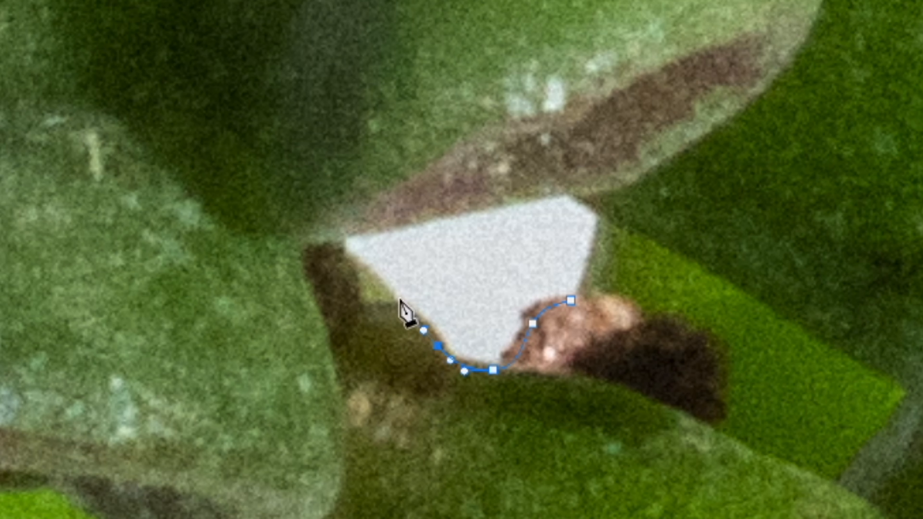
click(375, 281)
click(339, 243)
click(554, 193)
click(596, 205)
drag(600, 234, 600, 255)
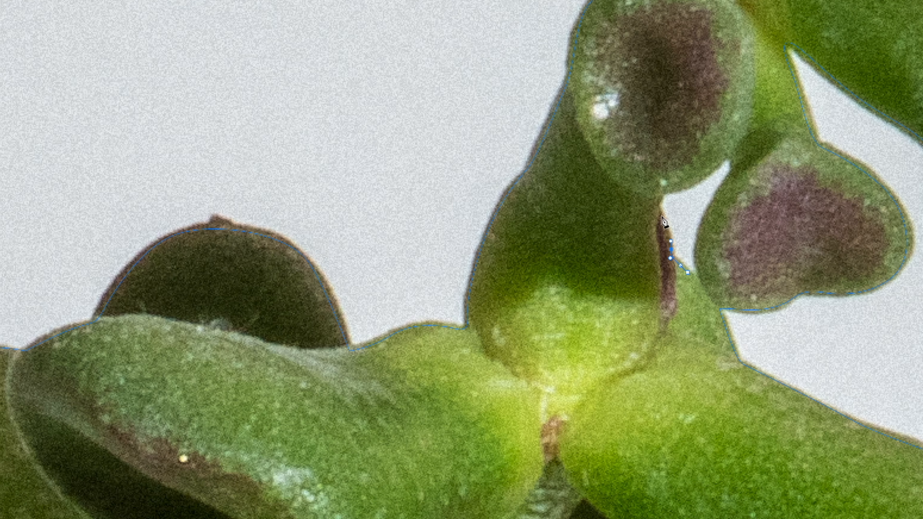
click(731, 165)
click(696, 257)
click(699, 275)
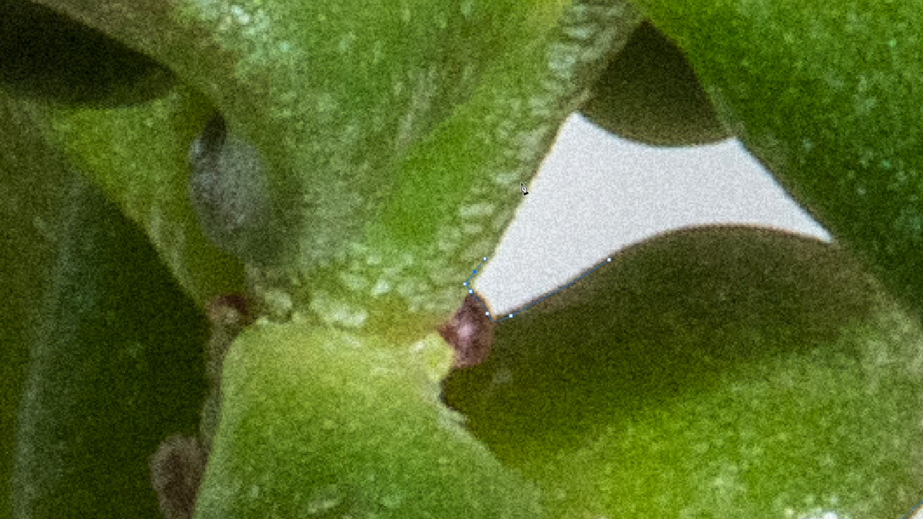
click(591, 123)
click(738, 136)
click(843, 240)
click(700, 231)
drag(444, 365, 432, 364)
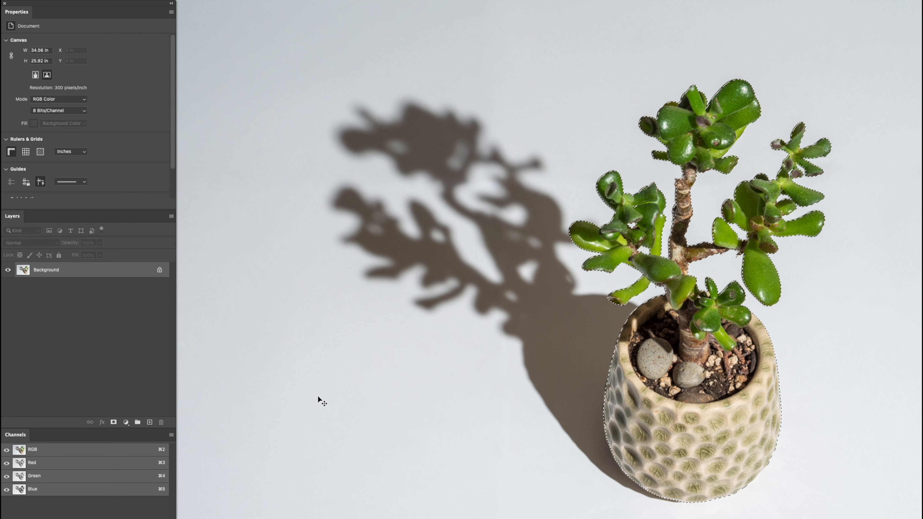
- Unlock the Background layer and place it inside a new group masked by the plant selection
click(159, 271)
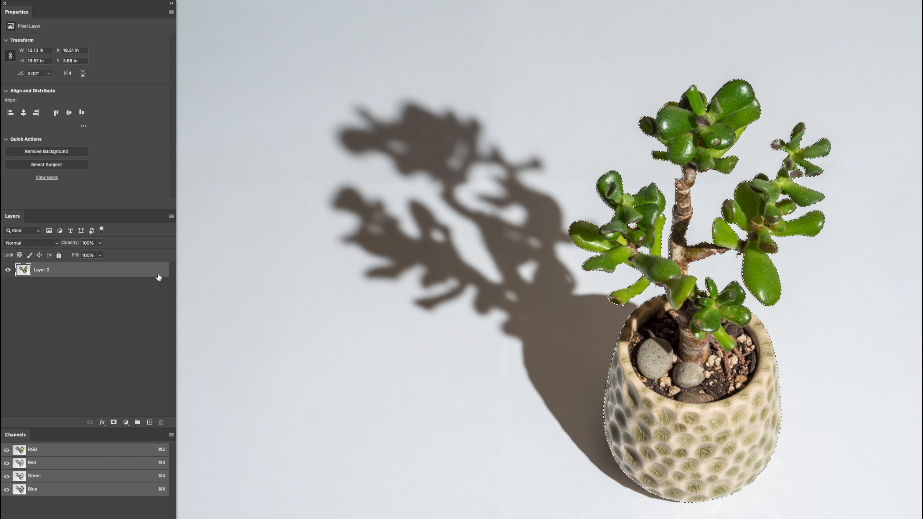
click(137, 422)
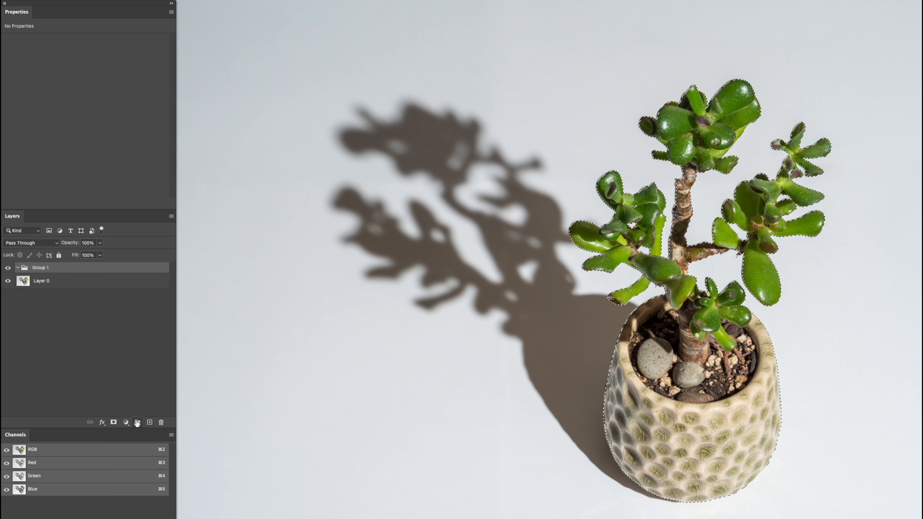
click(114, 423)
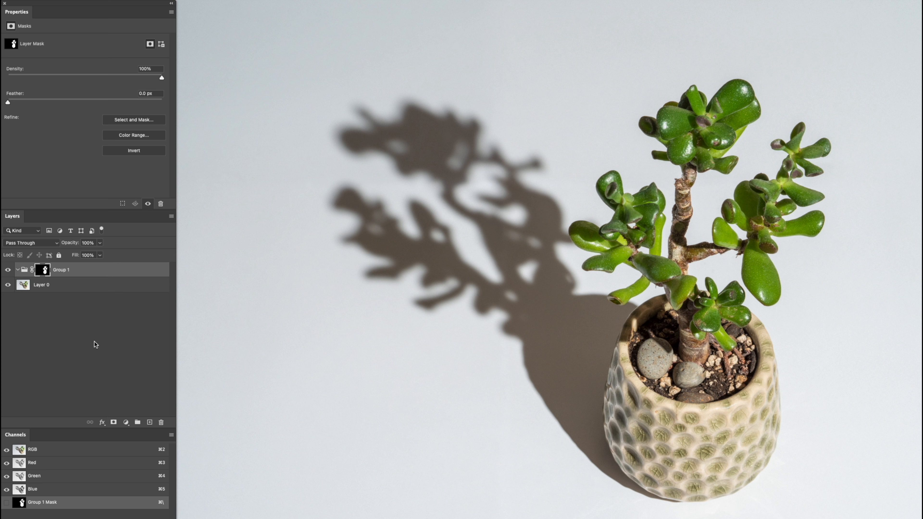
drag(61, 291, 58, 275)
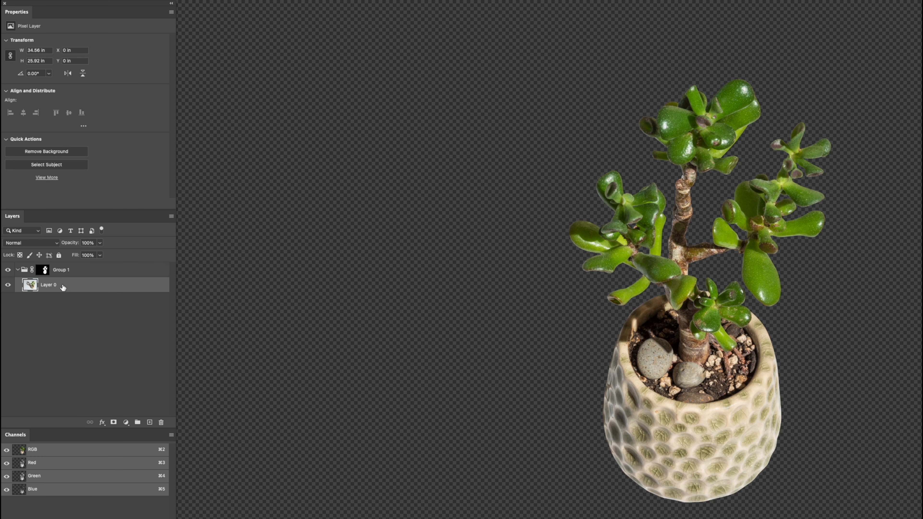
- Add a white (ffffff) Solid Color fill layer and move it out of the group, beneath it, as the backdrop
click(82, 340)
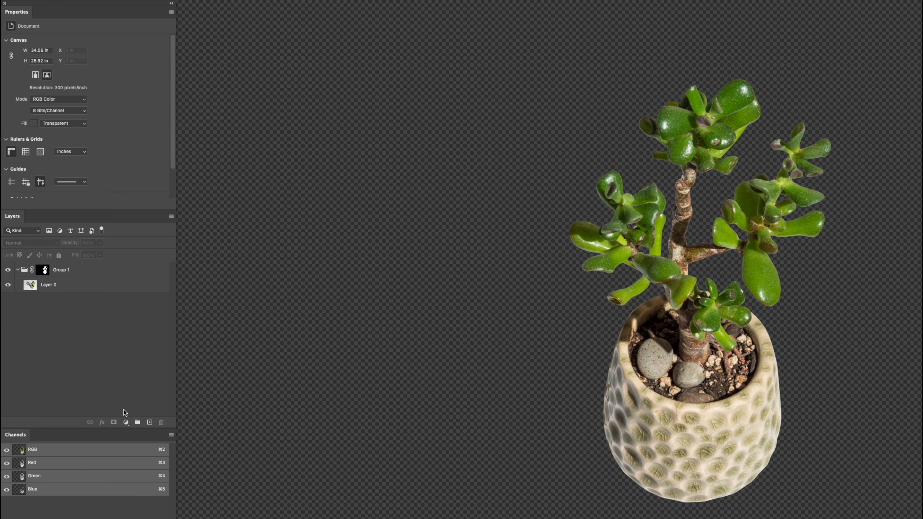
click(127, 421)
click(140, 436)
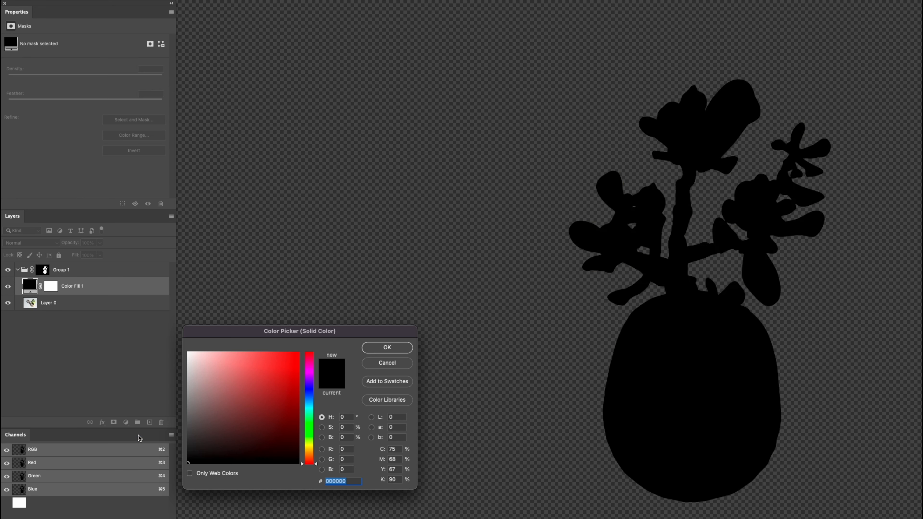
drag(202, 375, 161, 325)
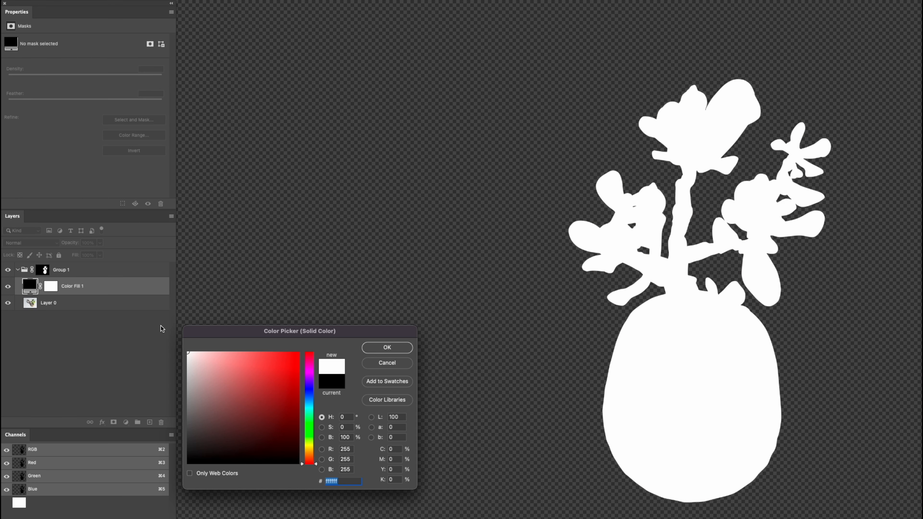
click(387, 349)
drag(92, 290, 81, 348)
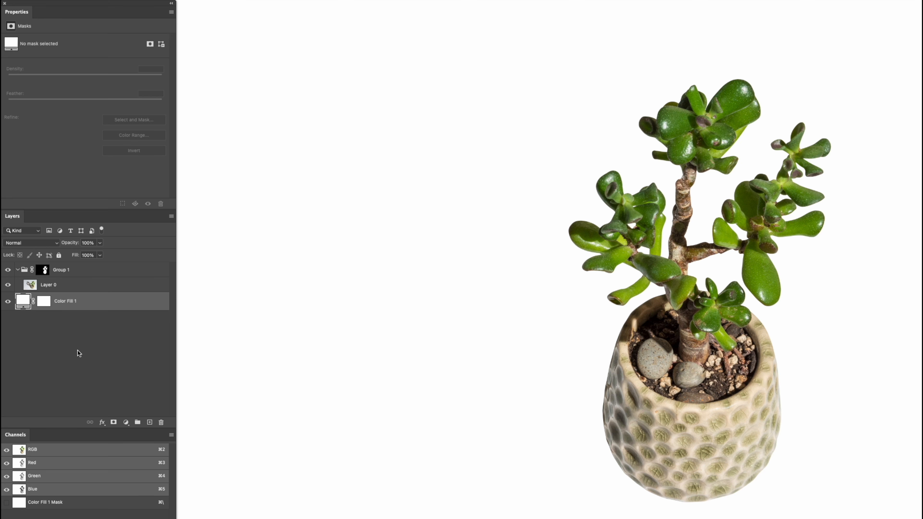
- Show the white fill and the masked plant group each on their own, with both visible again at the end
alt+click(9, 302)
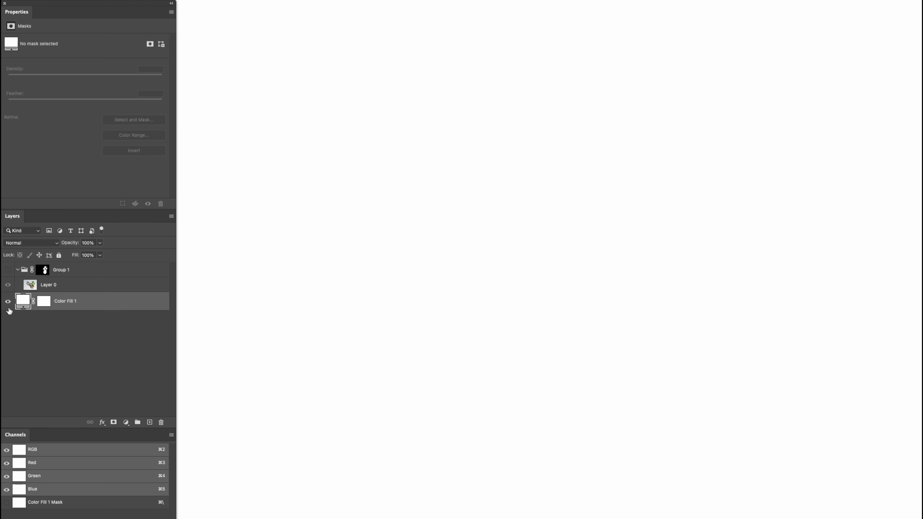
alt+click(7, 271)
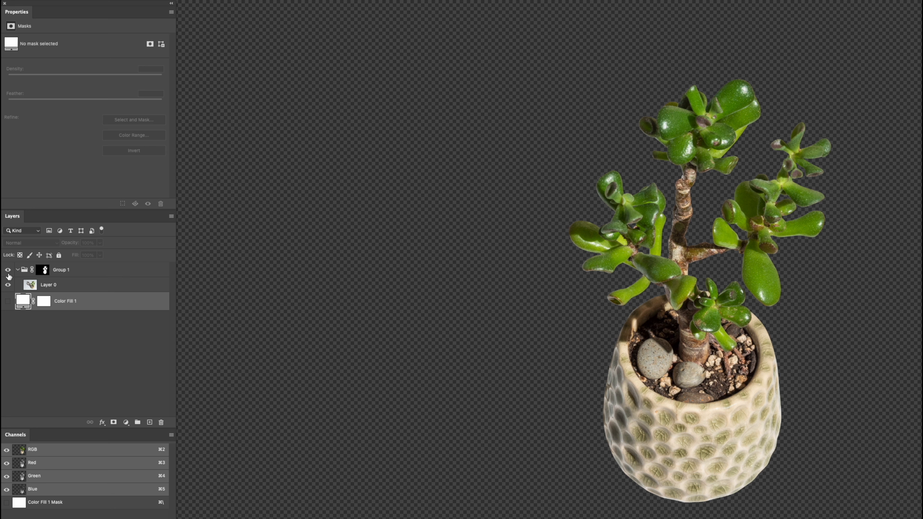
click(8, 302)
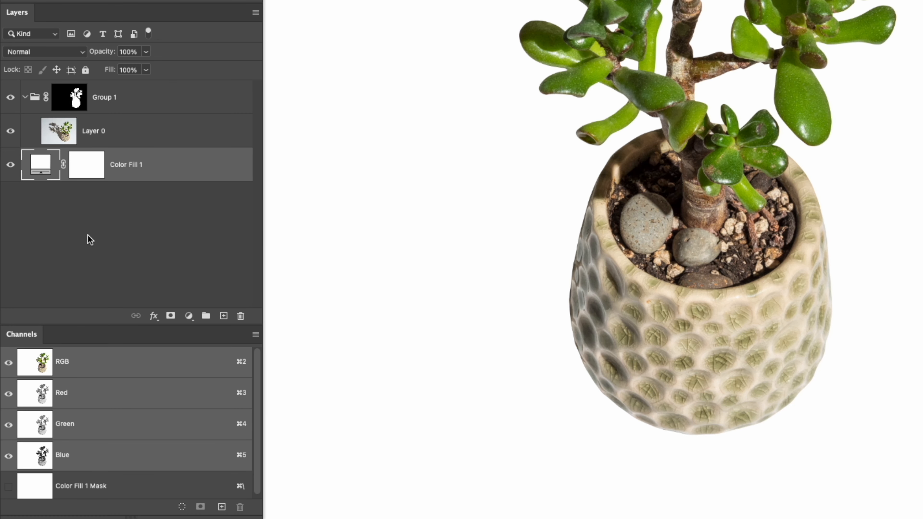
- With the group's mask disabled, load the RGB channel as a selection and add a black Solid Color fill layer from it above the white fill
shift+click(70, 102)
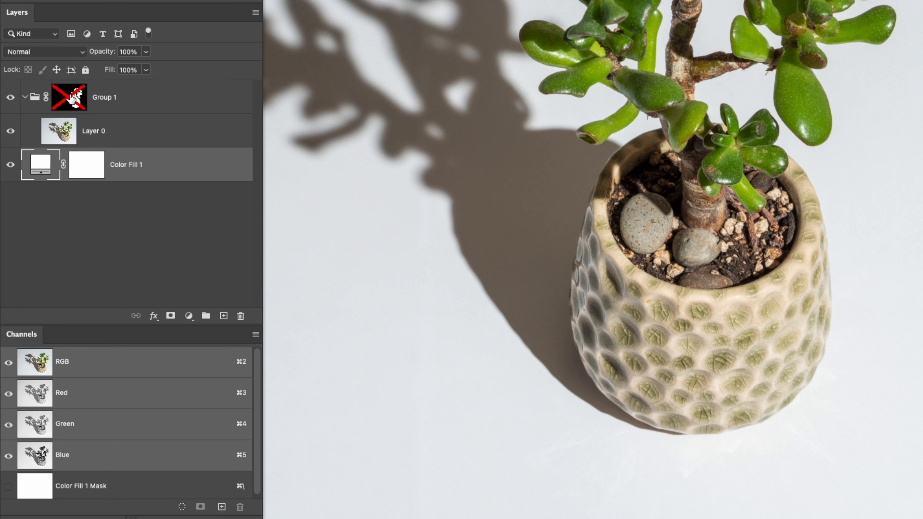
super+click(38, 366)
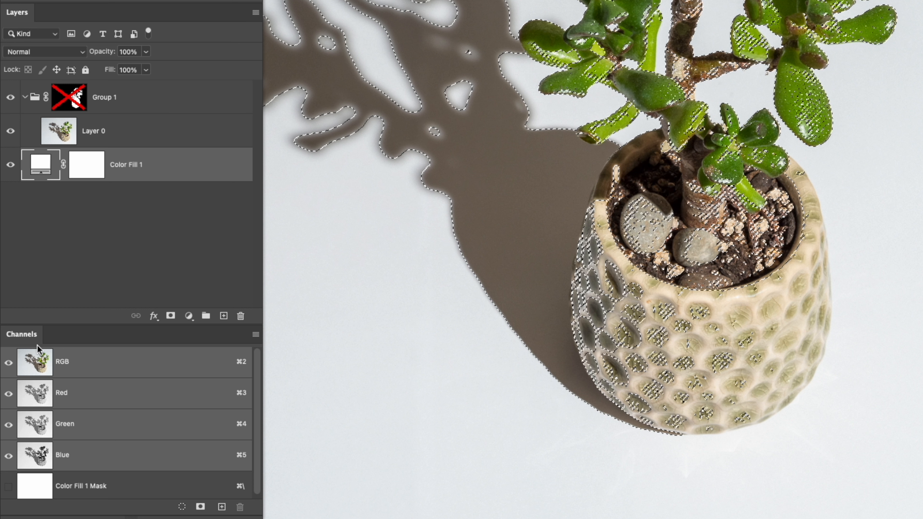
click(189, 316)
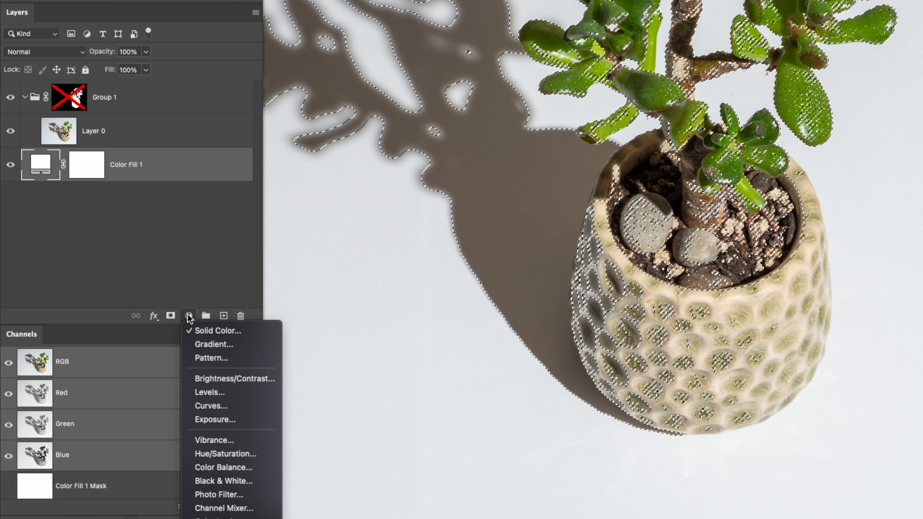
click(201, 333)
drag(287, 293, 253, 393)
click(572, 173)
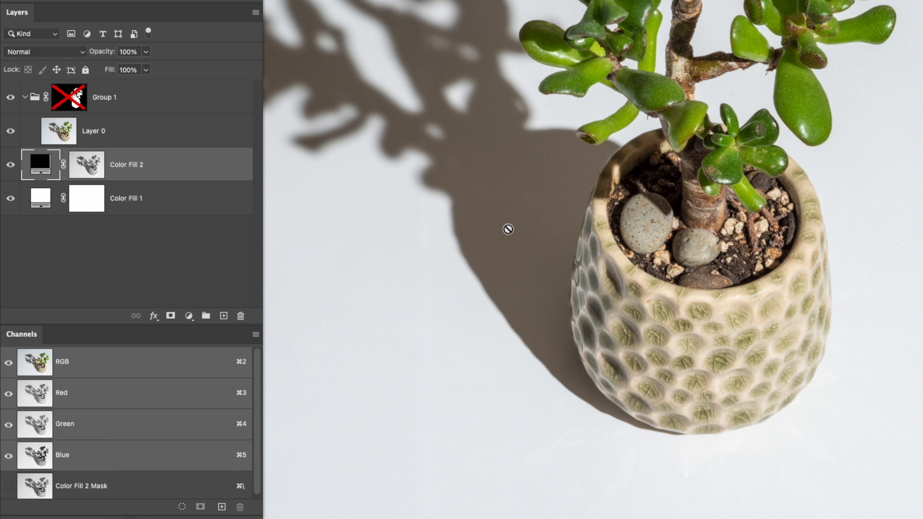
- Re-enable the group's mask and invert the black fill layer's mask, toggling that layer's visibility to compare the shadow
click(69, 98)
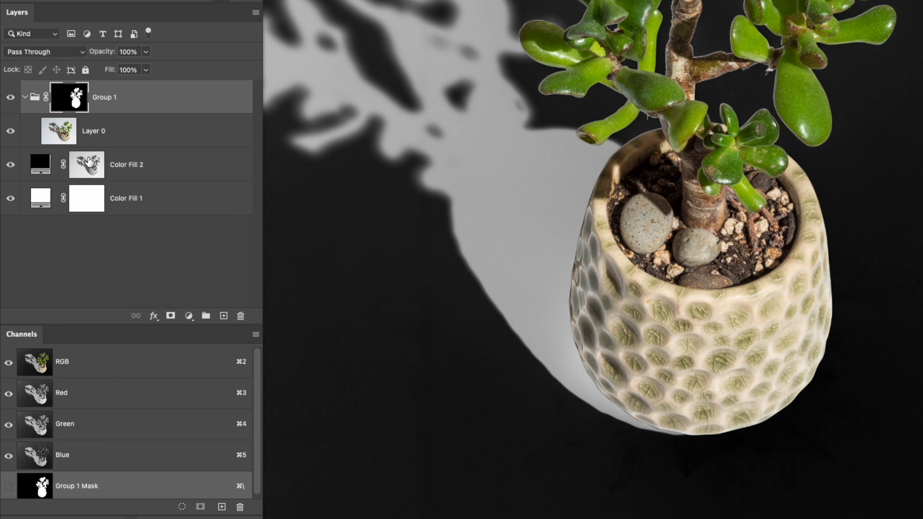
click(87, 169)
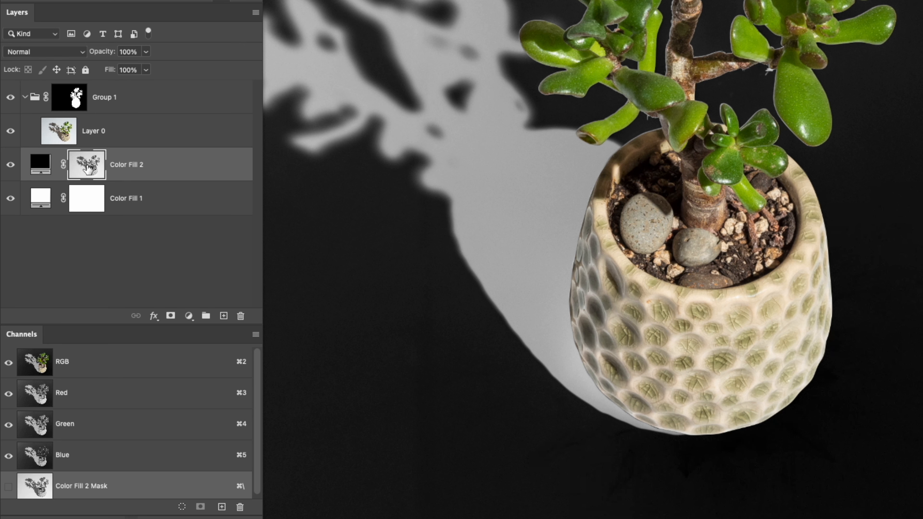
key(super+i)
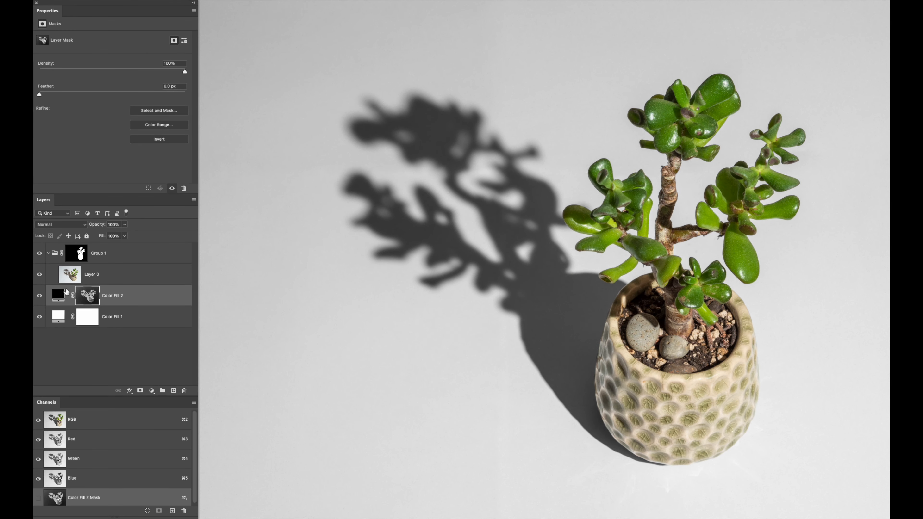
click(39, 296)
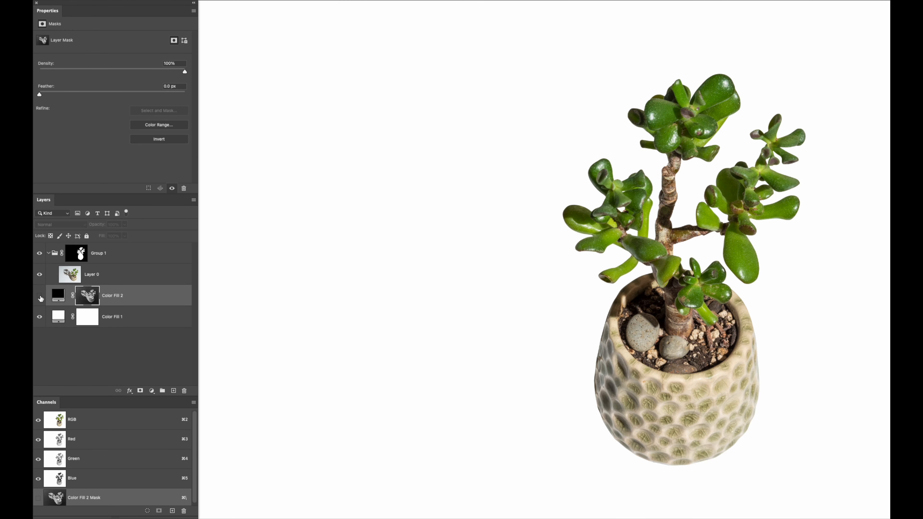
click(40, 297)
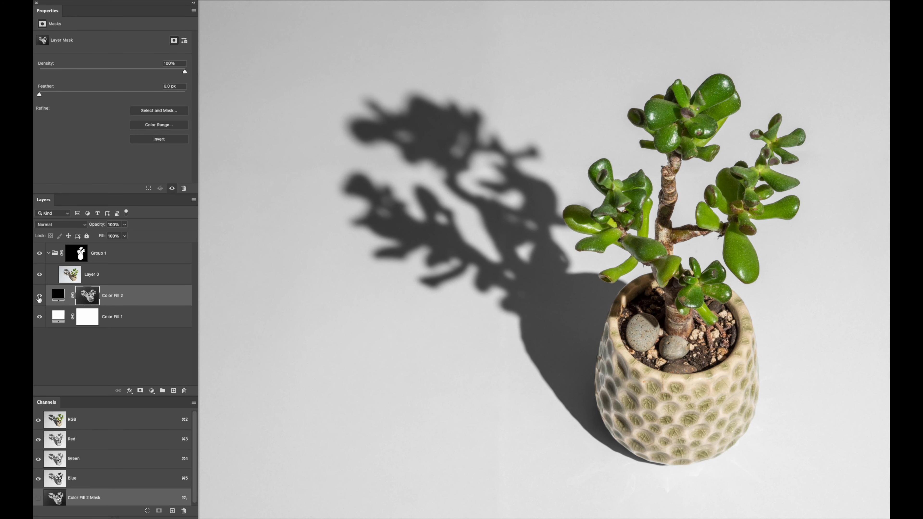
- Show the black fill layer's mask on its own and raise its contrast with Curves, lifting the highlights and setting input 57 to output 28
click(39, 296)
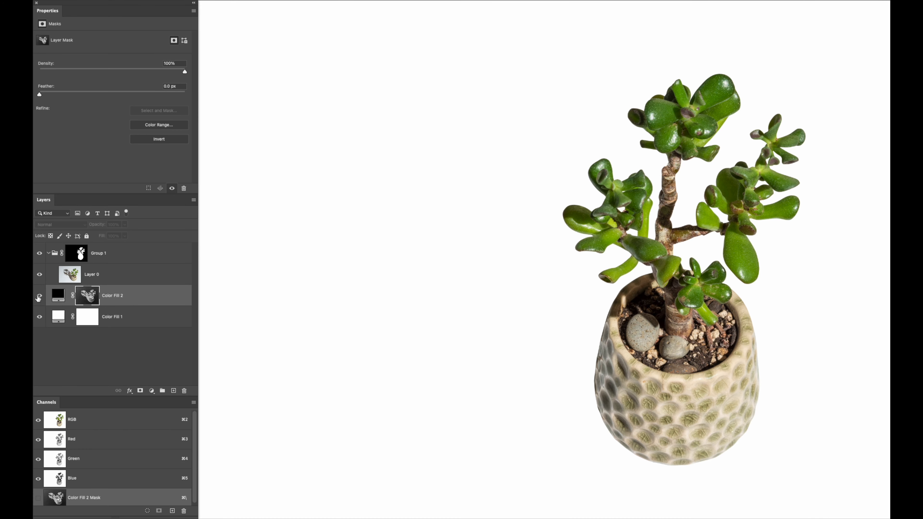
click(39, 297)
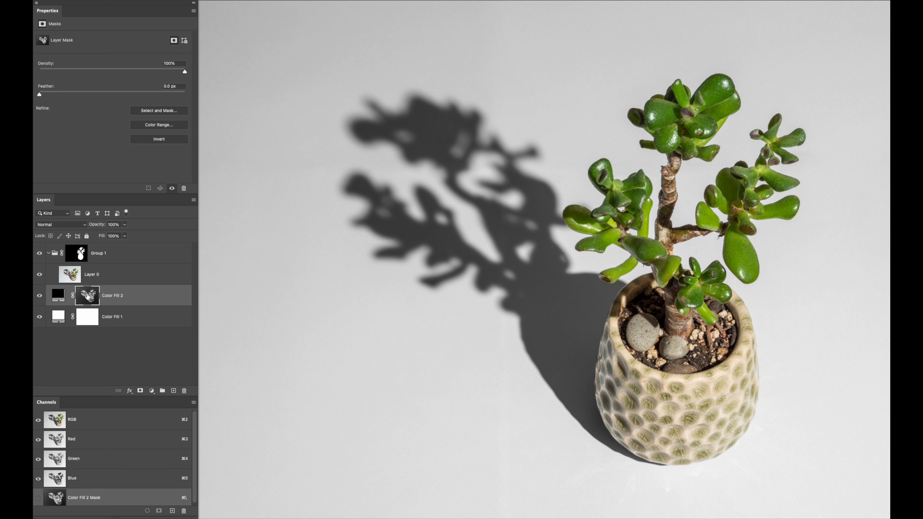
alt+click(88, 296)
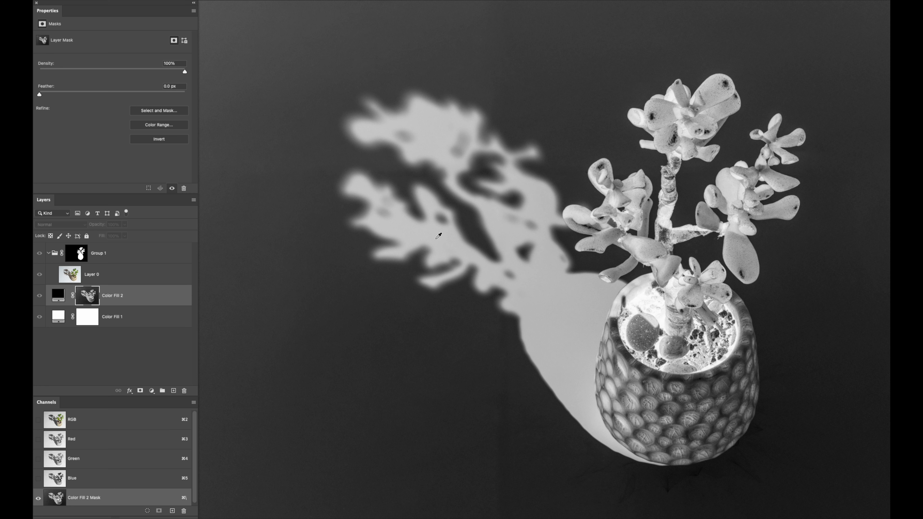
key(super+m)
drag(714, 127, 710, 121)
drag(661, 174, 666, 189)
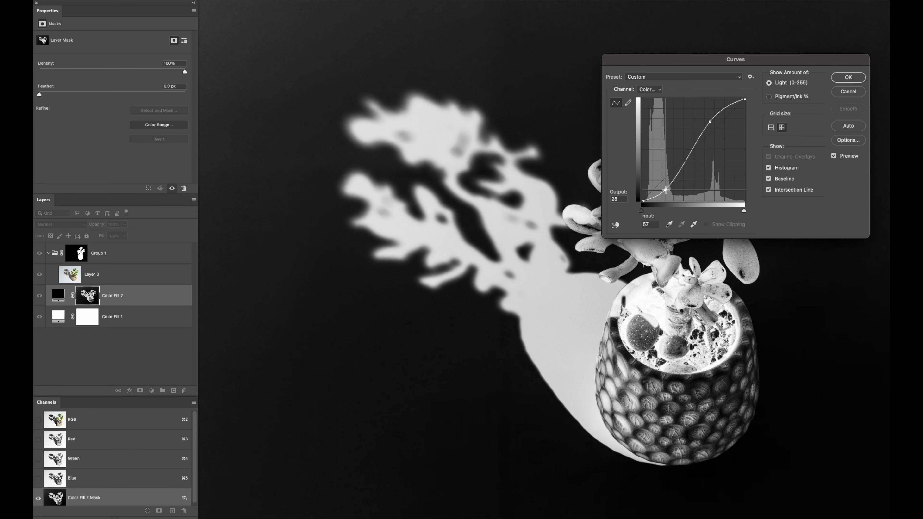
click(844, 81)
- Paint the mask's background and most of the plant black, keeping the shadow shape and the pot's shadow-side edge, and return to the full image
drag(488, 79, 507, 78)
mouse_move(519, 26)
mouse_down()
mouse_move(211, 60)
mouse_move(207, 342)
mouse_move(286, 461)
mouse_move(341, 471)
mouse_move(254, 73)
mouse_move(639, 91)
mouse_move(850, 41)
mouse_move(761, 410)
mouse_move(672, 176)
mouse_move(679, 271)
mouse_move(637, 246)
mouse_move(586, 194)
mouse_move(596, 245)
mouse_move(580, 188)
mouse_move(631, 258)
mouse_up()
key(bracketleft)
key(bracketleft)
key(bracketleft)
key(bracketleft)
key(bracketright)
key(bracketright)
key(bracketright)
key(bracketright)
mouse_move(684, 315)
mouse_down()
mouse_move(674, 330)
mouse_move(588, 175)
mouse_up()
key(bracketright)
key(bracketright)
key(bracketright)
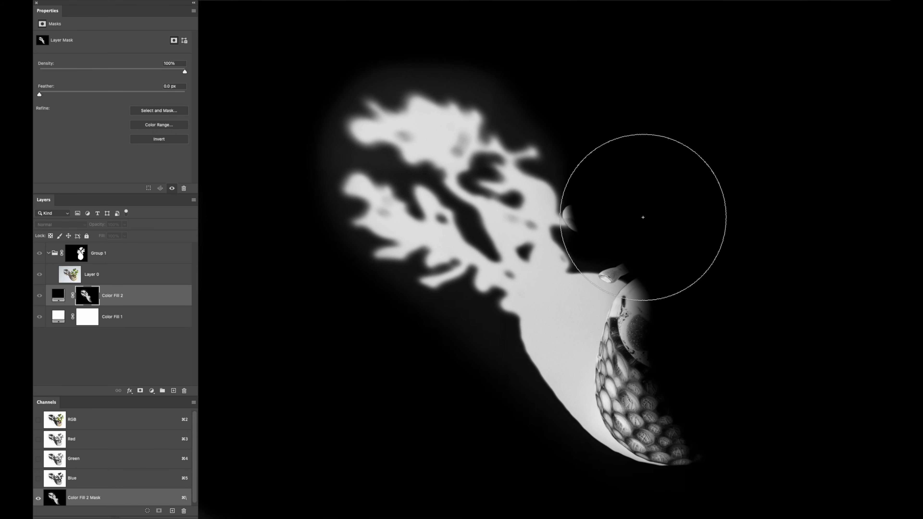
drag(650, 225, 817, 517)
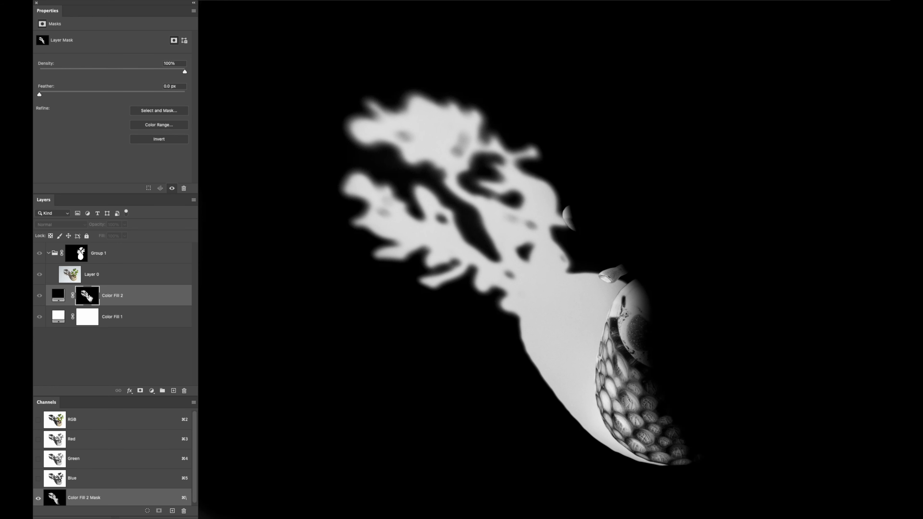
alt+click(86, 295)
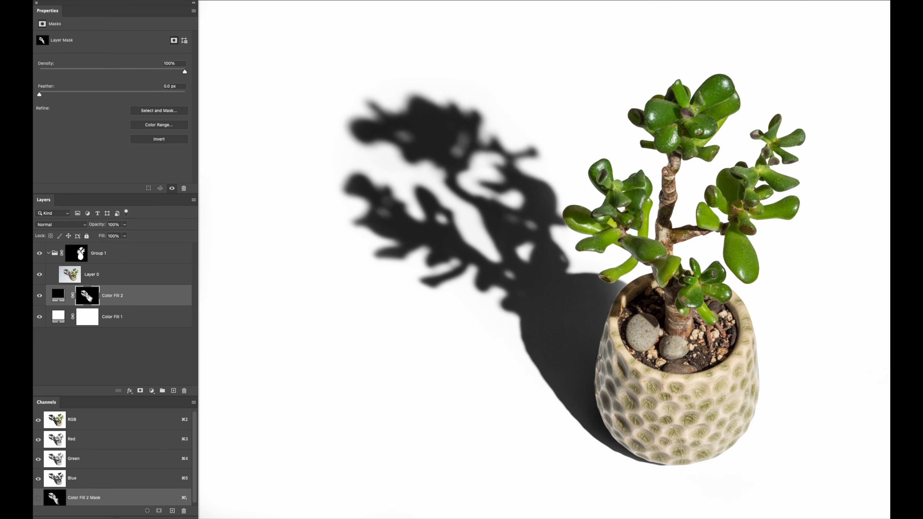
- Compare the image with and without the black shadow fill, leaving it visible
click(40, 296)
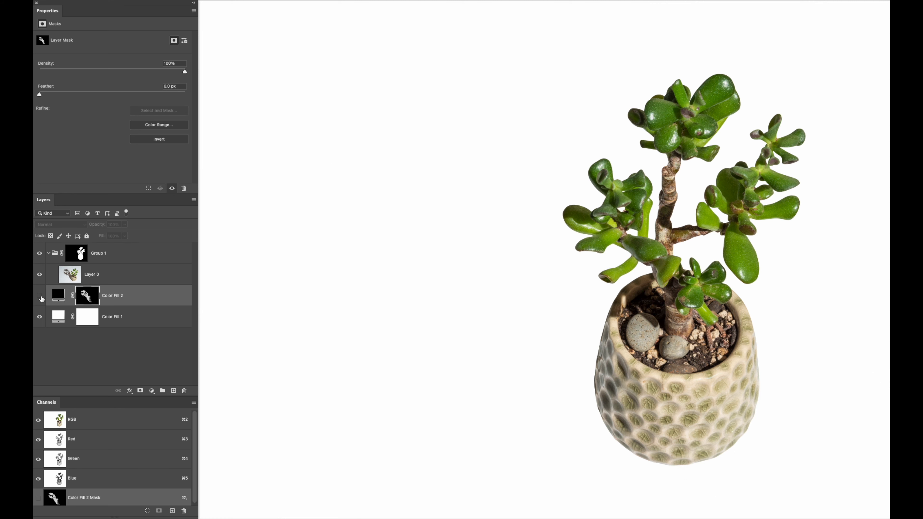
click(40, 296)
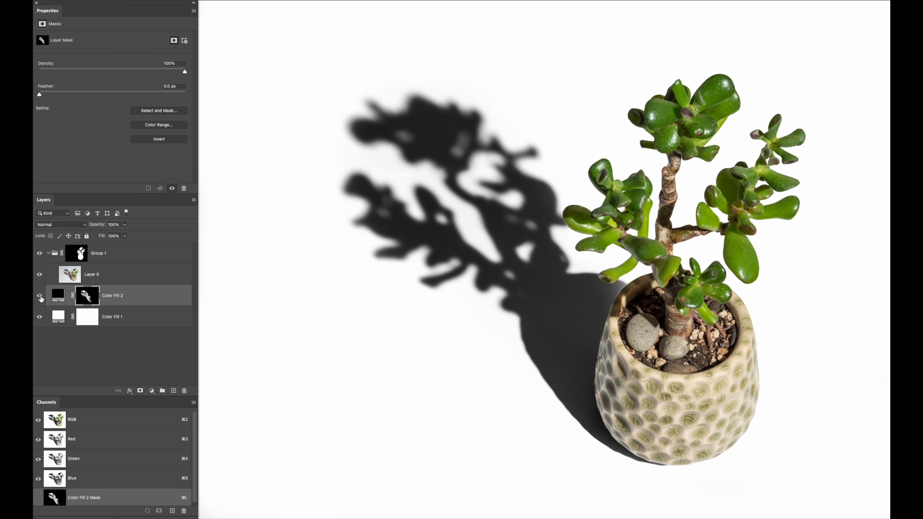
click(40, 296)
click(40, 296)
- Retouch the small specks inside the shadow beside the pot on the black fill layer's mask
mouse_move(555, 335)
mouse_down()
mouse_move(616, 363)
mouse_move(492, 266)
mouse_up()
drag(405, 233, 416, 234)
click(388, 223)
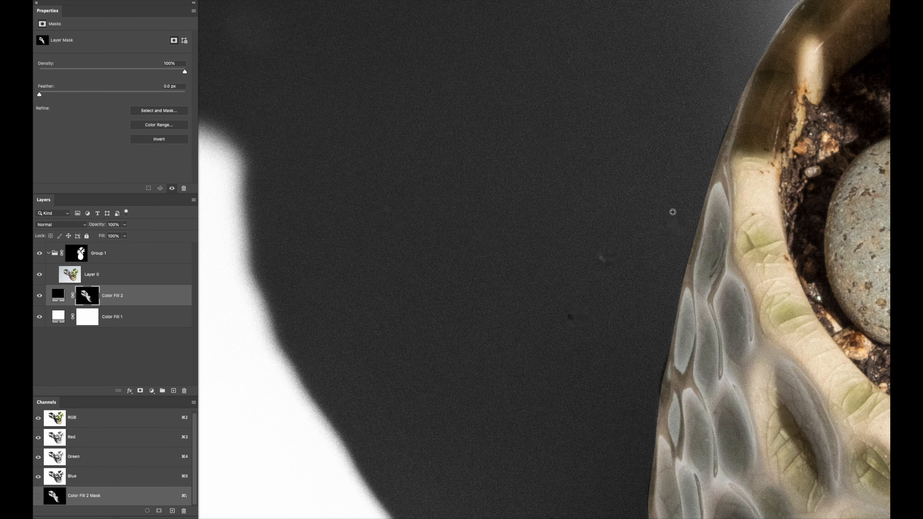
click(571, 320)
click(610, 263)
drag(559, 404, 536, 167)
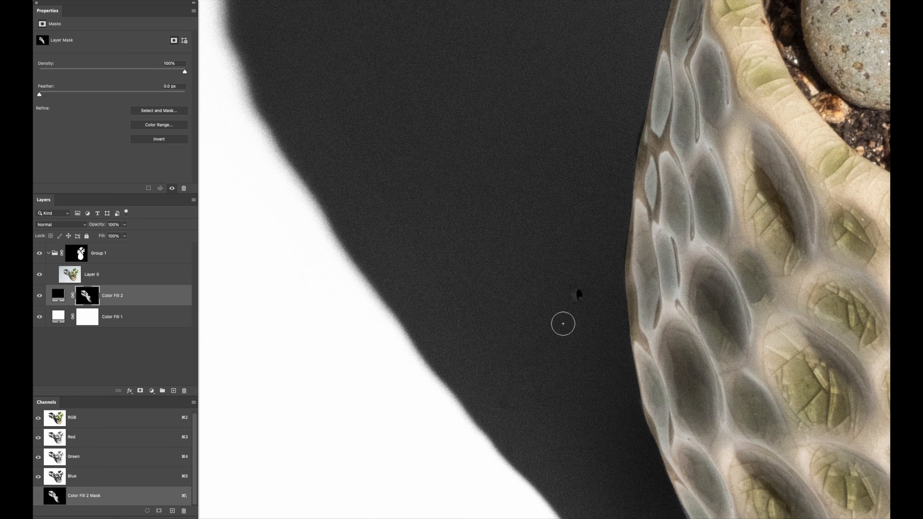
click(582, 295)
click(502, 514)
drag(481, 220, 468, 456)
drag(533, 273, 459, 260)
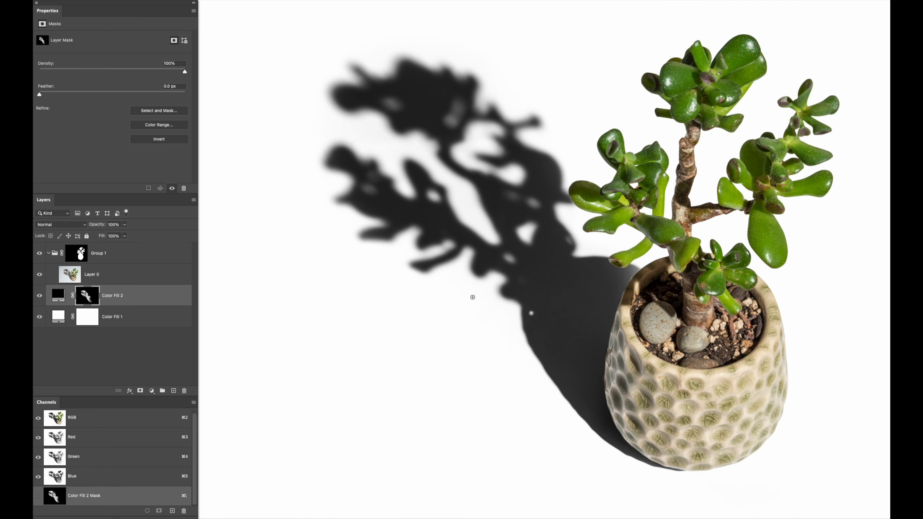
- Group the black shadow fill, add a mask to the group and softly paint on it in black to fade the shadow away from the pot
click(138, 297)
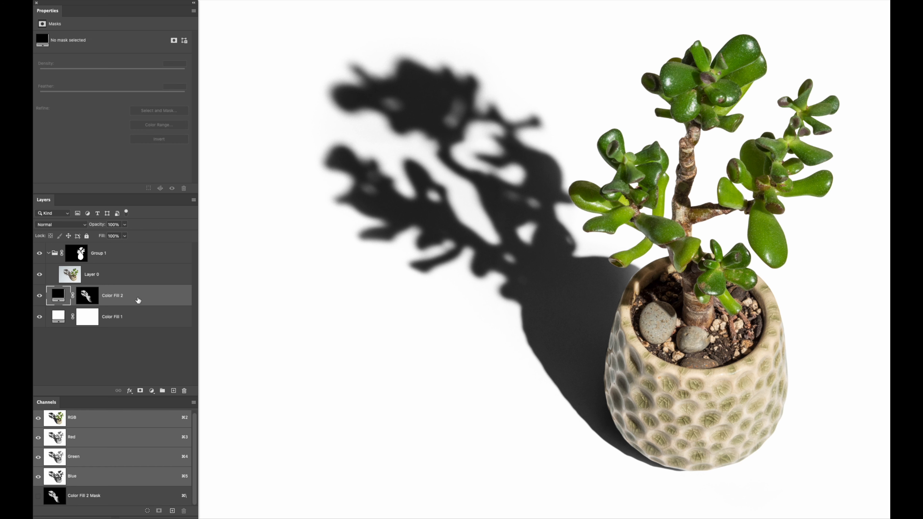
key(super+g)
click(141, 391)
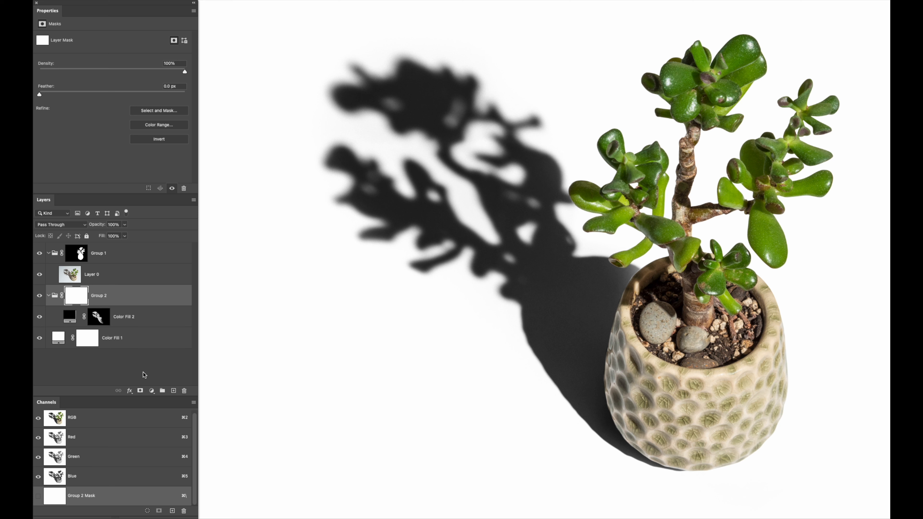
mouse_move(429, 228)
mouse_down()
mouse_move(527, 218)
mouse_move(563, 76)
mouse_up()
mouse_move(407, 84)
mouse_down()
mouse_move(486, 394)
mouse_move(420, 317)
mouse_move(505, 427)
mouse_move(600, 391)
mouse_move(441, 276)
mouse_up()
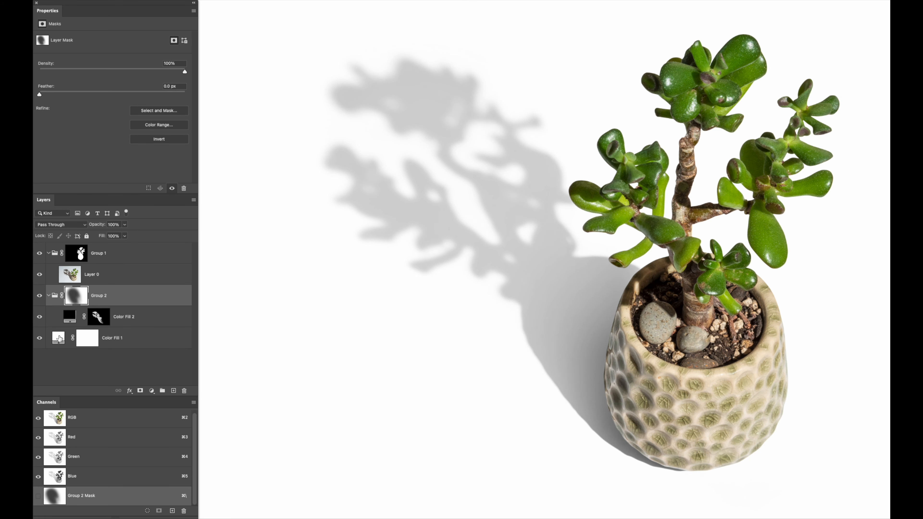
- Recolour the white backdrop fill with 33% saturation and 84% brightness, trying different hues
double_click(58, 339)
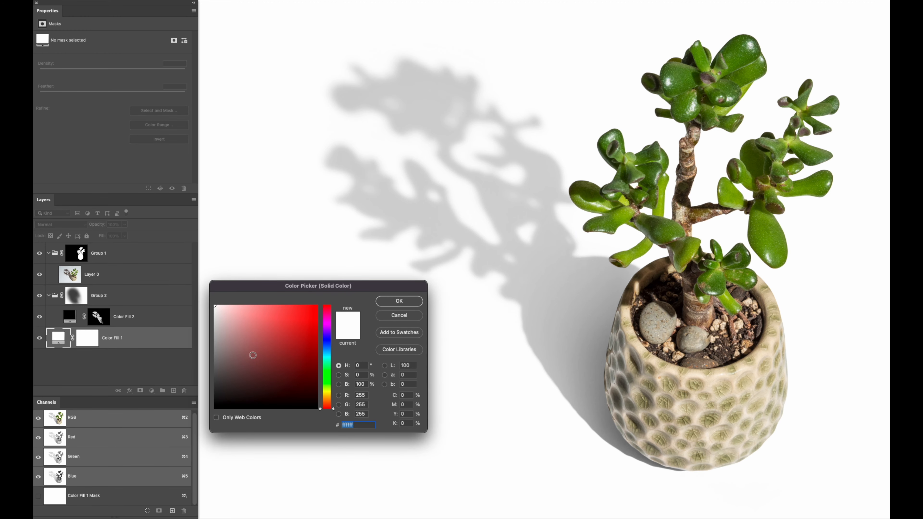
click(248, 322)
drag(333, 411, 333, 387)
drag(333, 396, 333, 368)
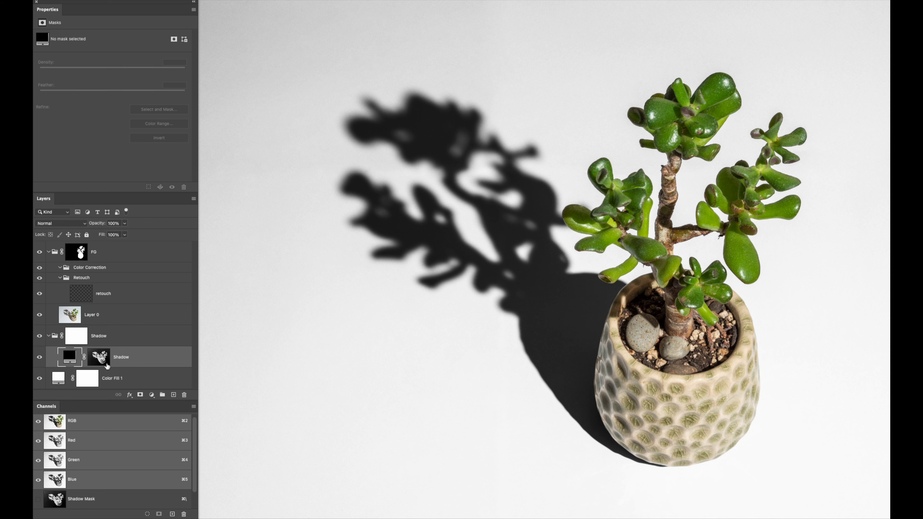
- Inspect the Shadow layer's mask on its own in the layer setup with FG and Shadow groups
alt+click(99, 362)
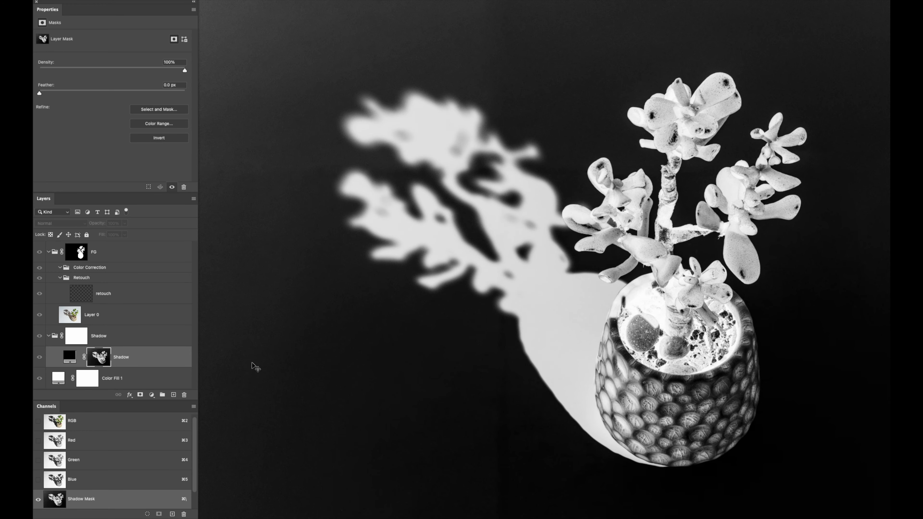
alt+click(103, 361)
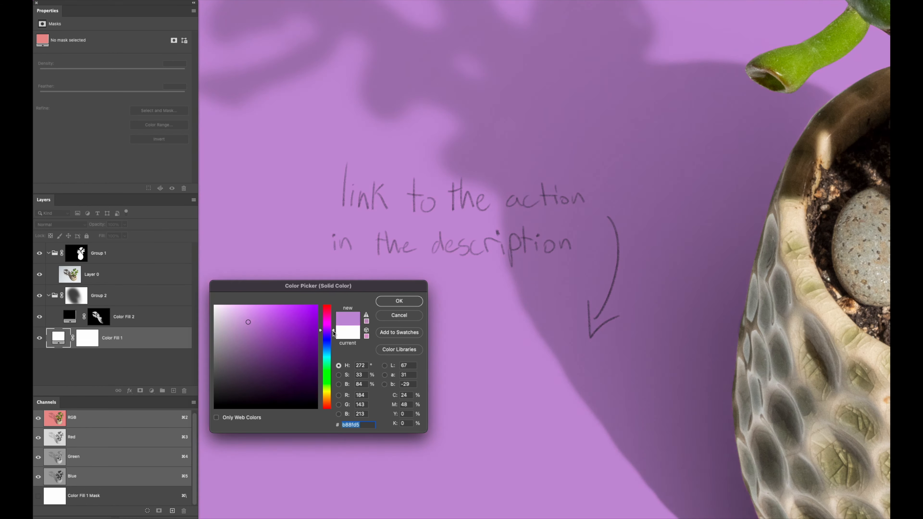
- Try orange and pink hues for the backdrop fill and set its colour to green 8fd59f with hue 134°
drag(333, 331, 332, 376)
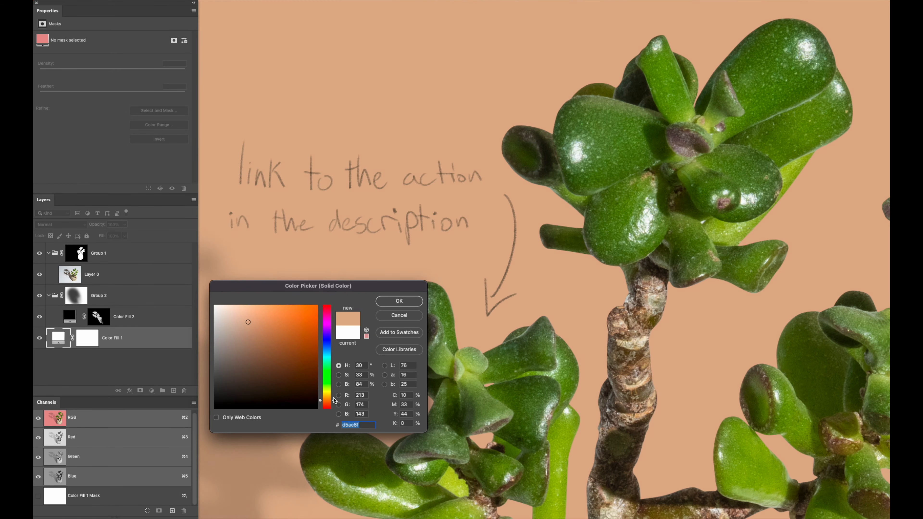
drag(334, 400, 341, 312)
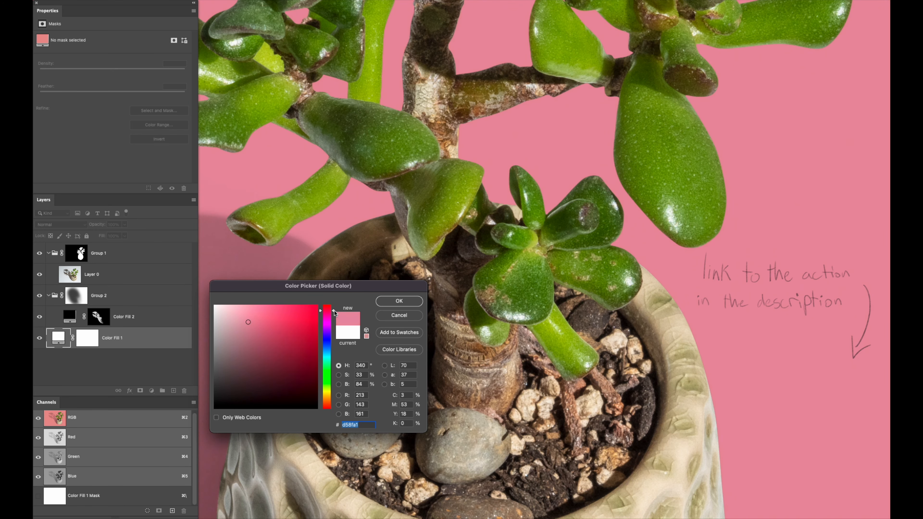
drag(335, 314, 335, 407)
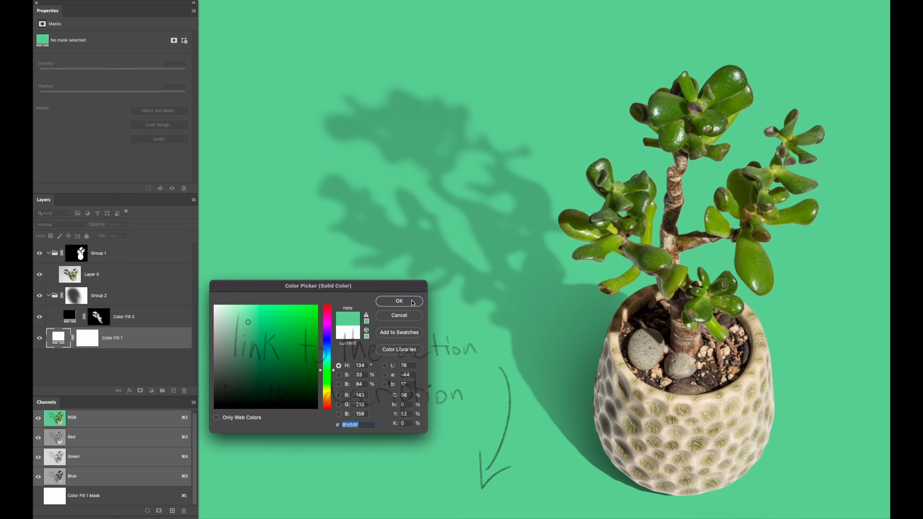
click(399, 301)
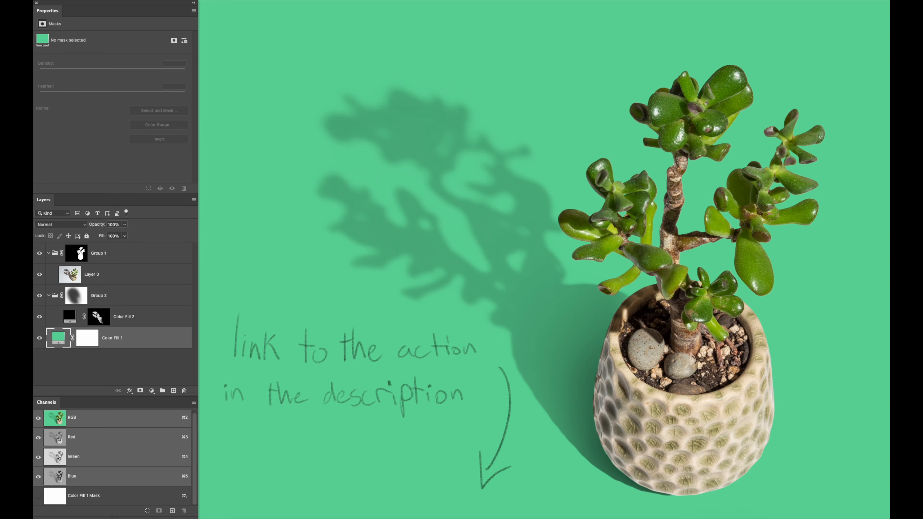